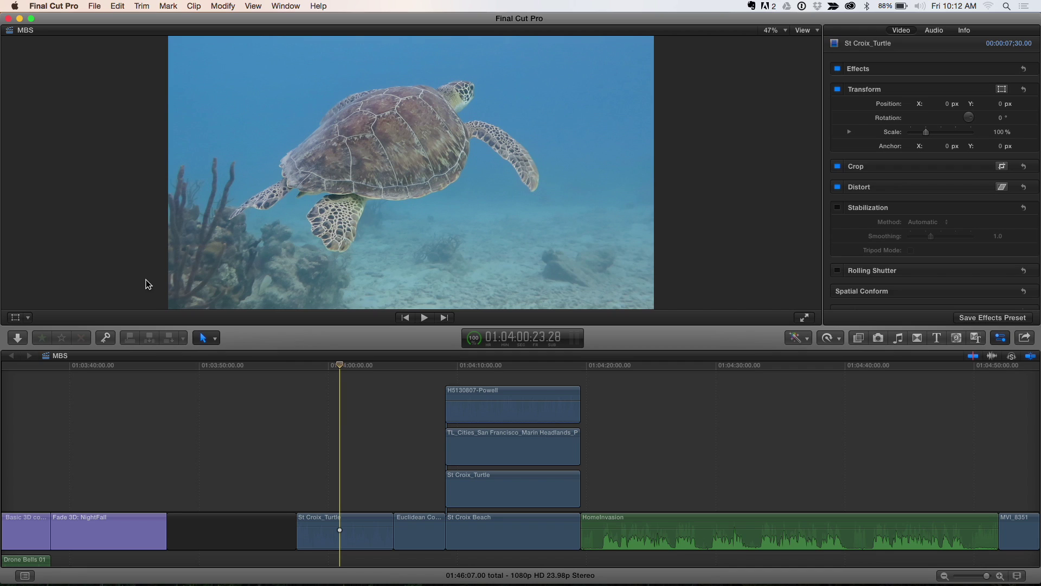
# - Try scaling the St Croix_Turtle clip to 43% and moving it into the upper-left corner of the frame
pyautogui.click(16, 317)
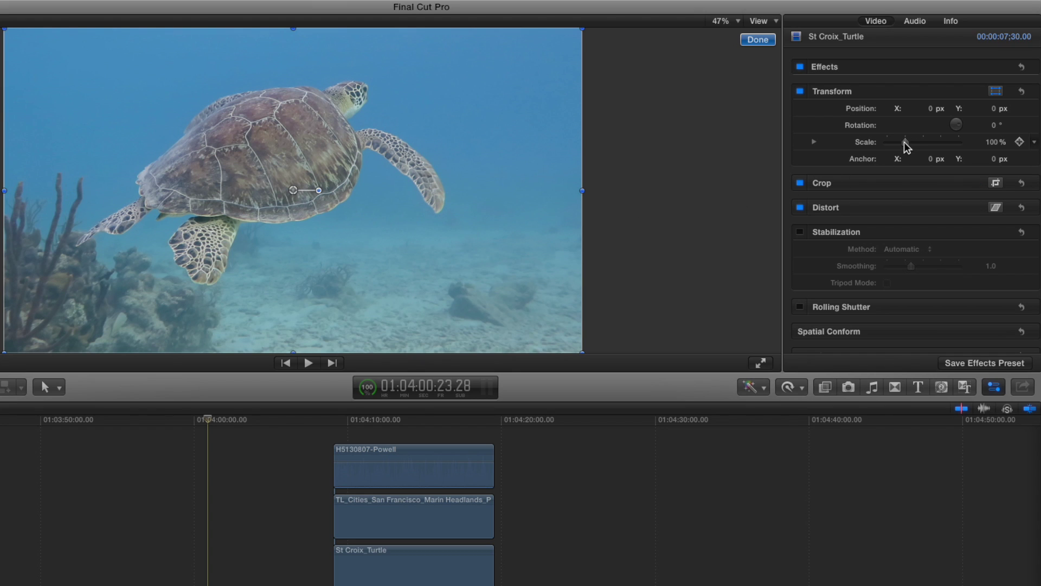
pyautogui.moveTo(905, 143); pyautogui.dragTo(894, 143)
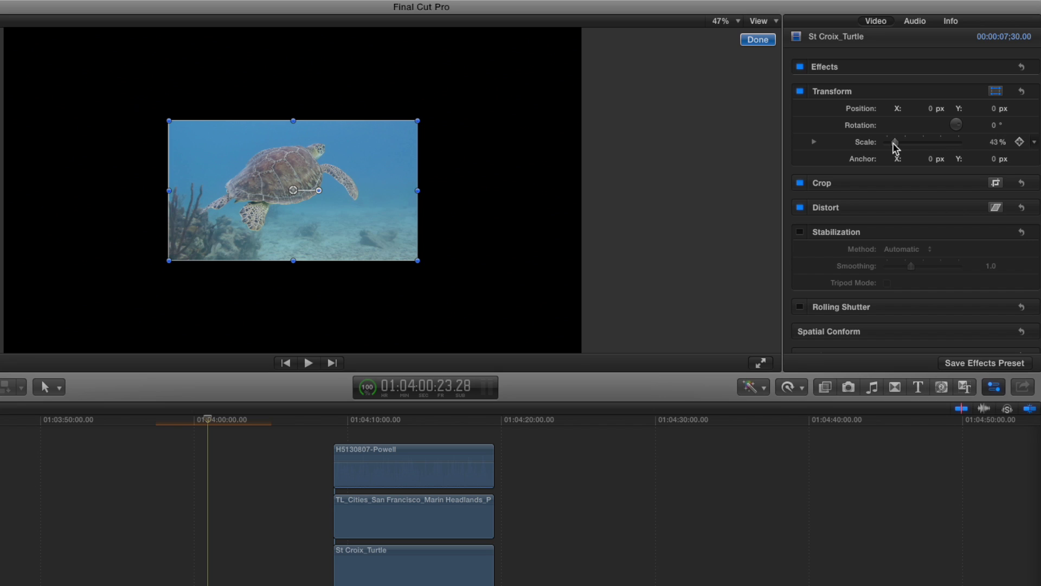
pyautogui.moveTo(384, 161); pyautogui.dragTo(228, 77)
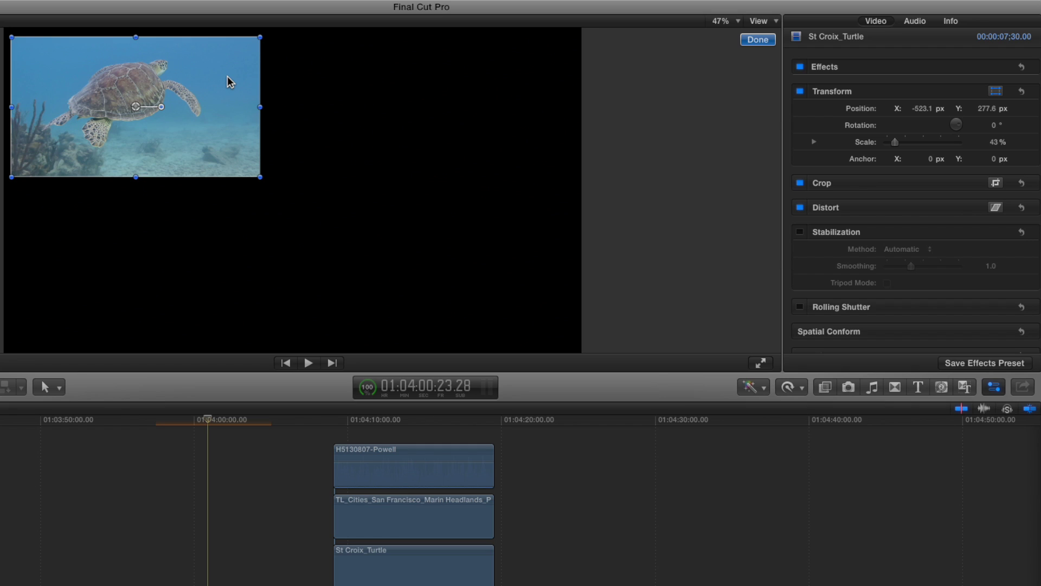
pyautogui.press('super+z')
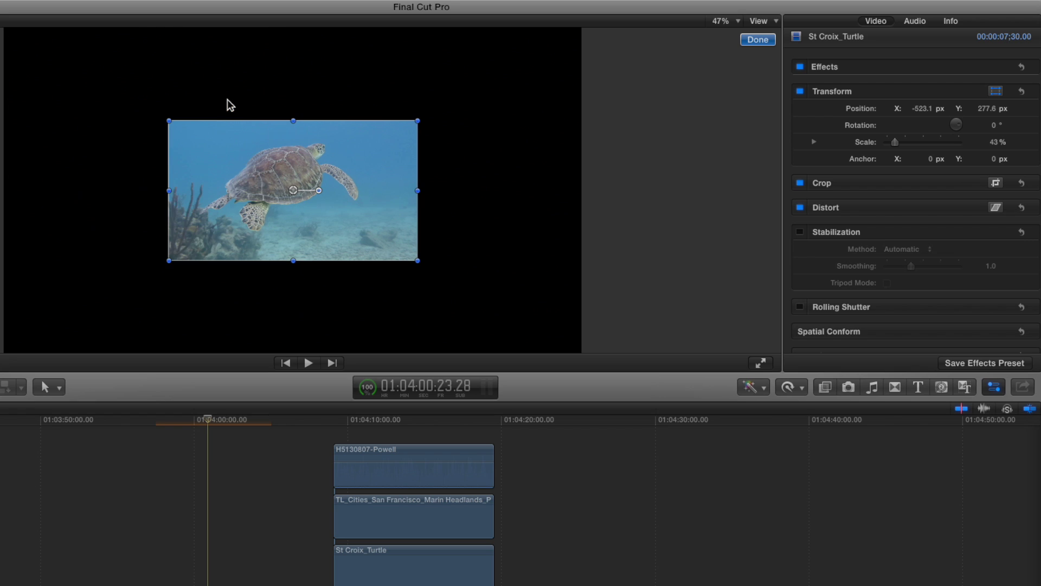
pyautogui.press('super+z')
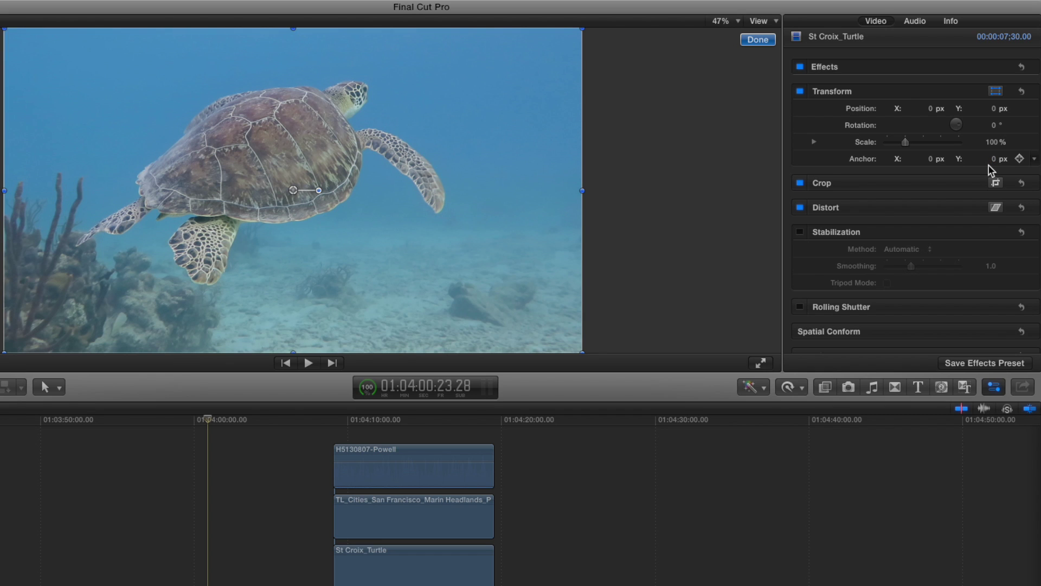
# - Consult the Euclidean Coordinates diagram and set the St Croix_Turtle clip's anchor point to X 960 px and Y 540 px
pyautogui.moveTo(212, 420); pyautogui.dragTo(288, 442)
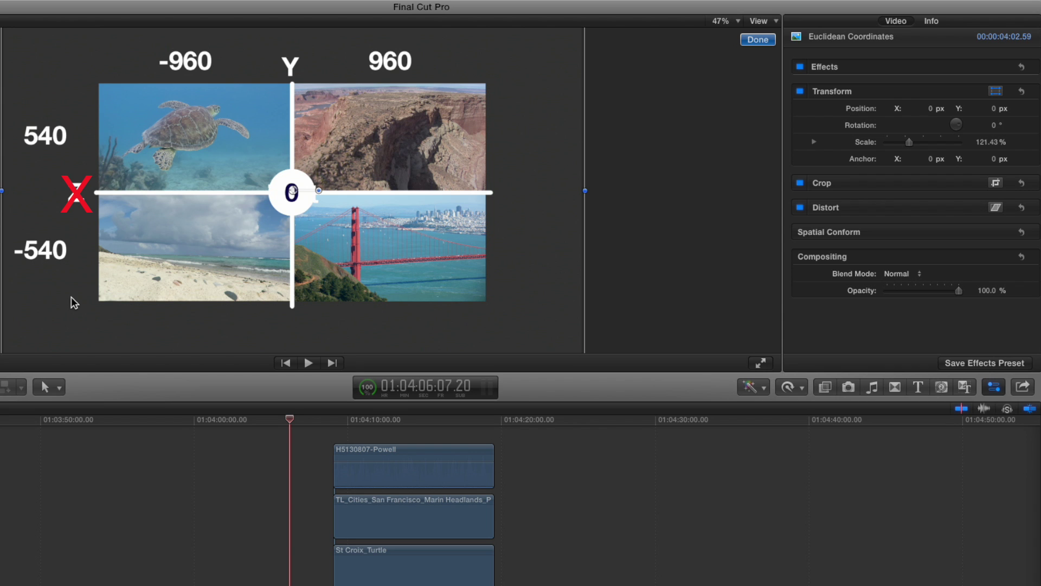
pyautogui.moveTo(236, 421); pyautogui.dragTo(214, 419)
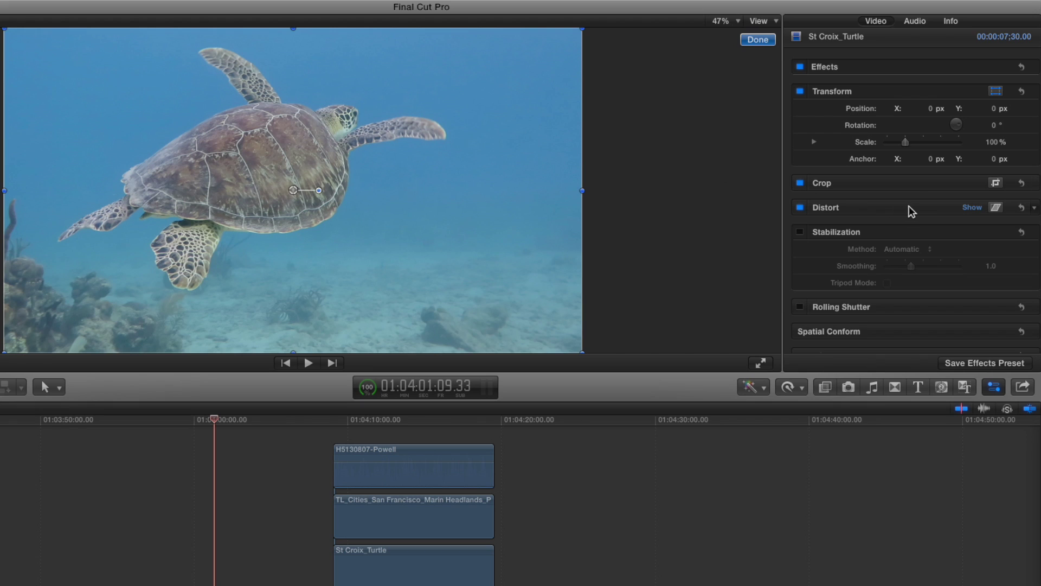
pyautogui.click(931, 159)
pyautogui.write('96')
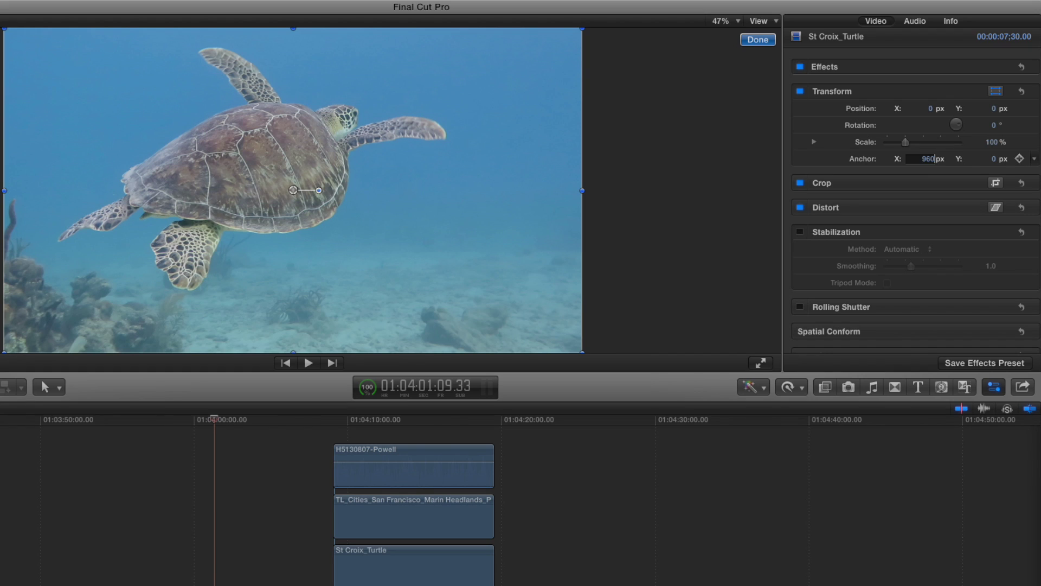
pyautogui.press('Return')
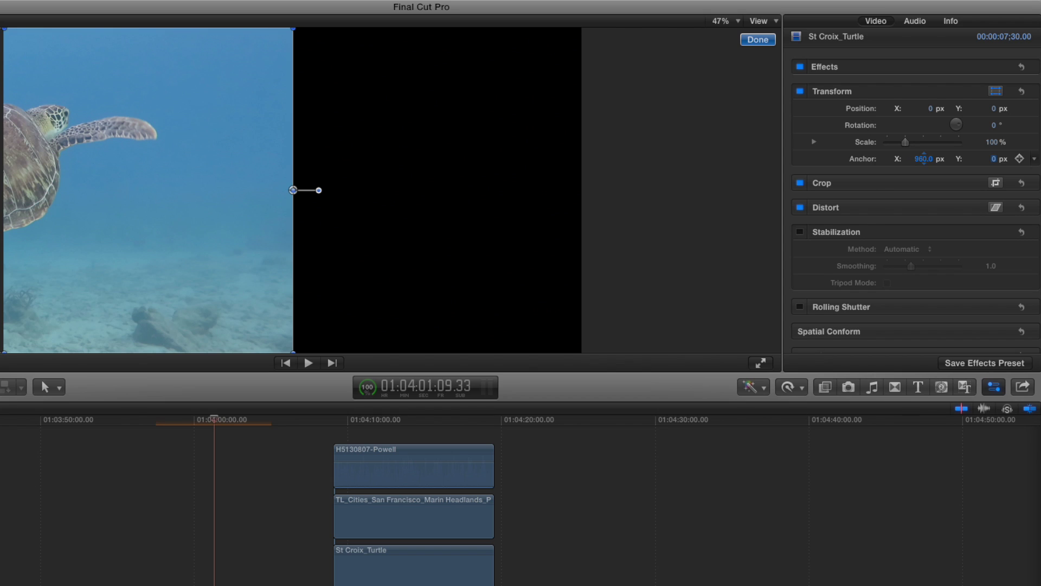
pyautogui.write('540')
pyautogui.press('Return')
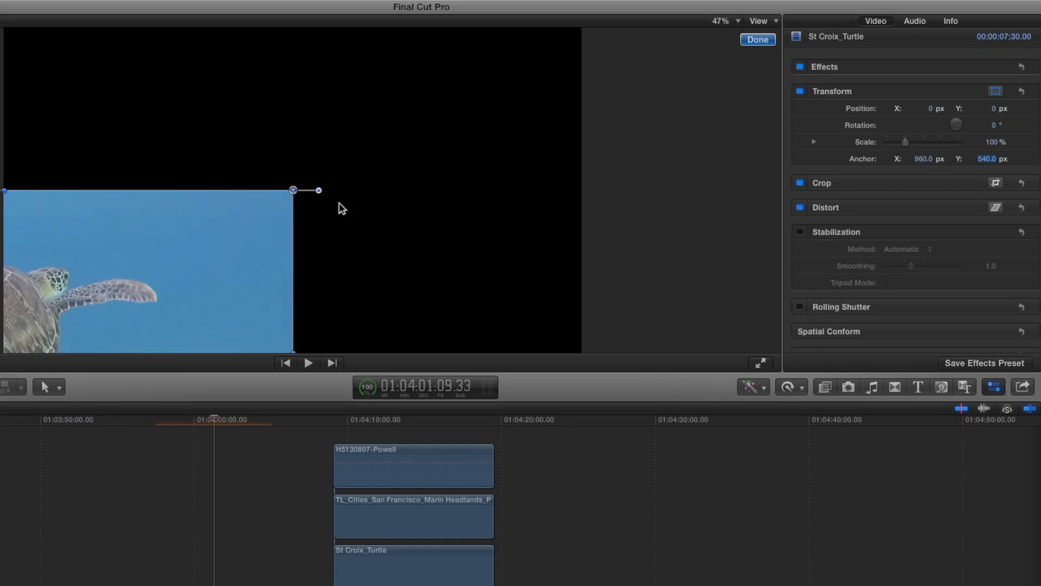
# - Set the turtle clip's position to X 960 px and Y 540 px
pyautogui.click(933, 109)
pyautogui.click(933, 109)
pyautogui.write('960')
pyautogui.press('Return')
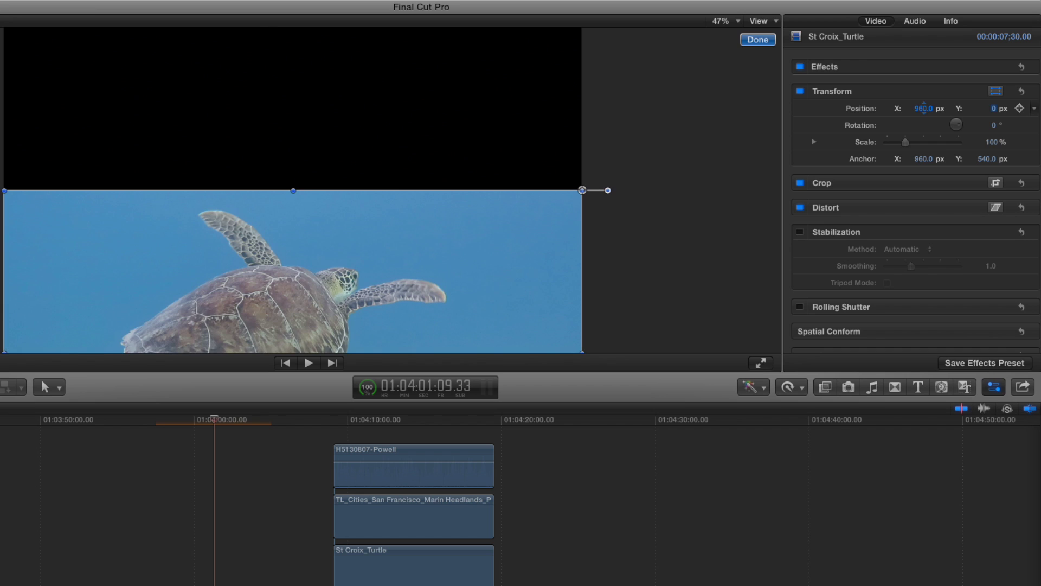
pyautogui.press('Tab')
pyautogui.write('54')
pyautogui.press('Return')
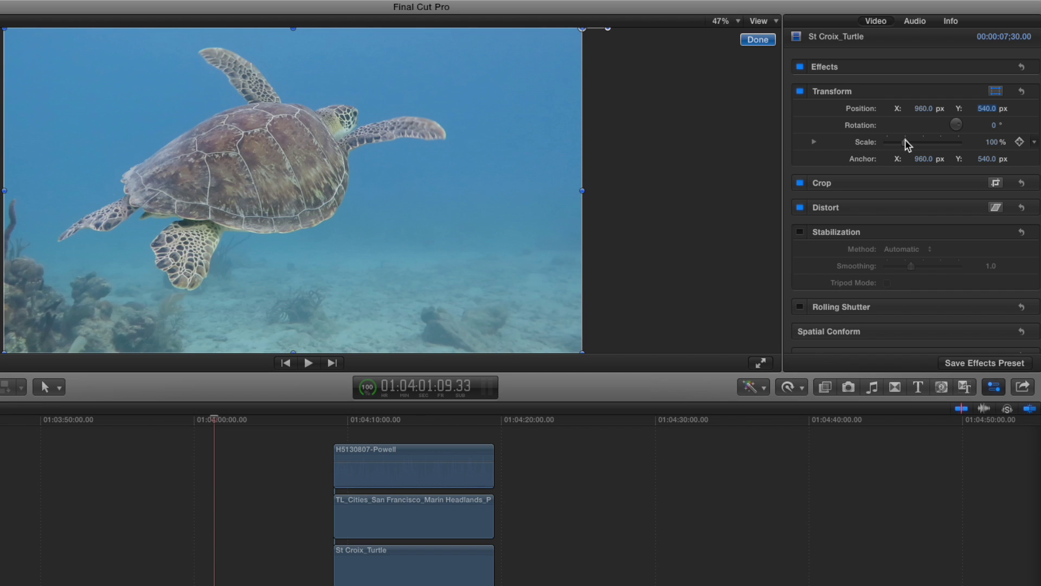
# - Add a scale keyframe at 100% near the start of the turtle clip, about ten frames in
pyautogui.moveTo(906, 140)
pyautogui.mouseDown()
pyautogui.moveTo(890, 143)
pyautogui.moveTo(906, 143)
pyautogui.mouseUp()
pyautogui.click(219, 486)
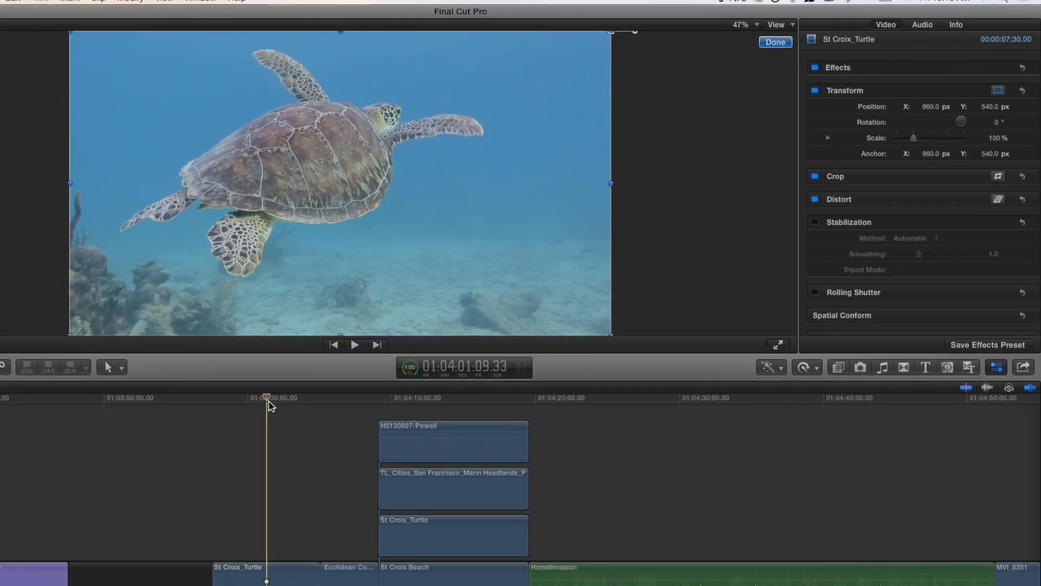
pyautogui.moveTo(269, 404); pyautogui.dragTo(212, 406)
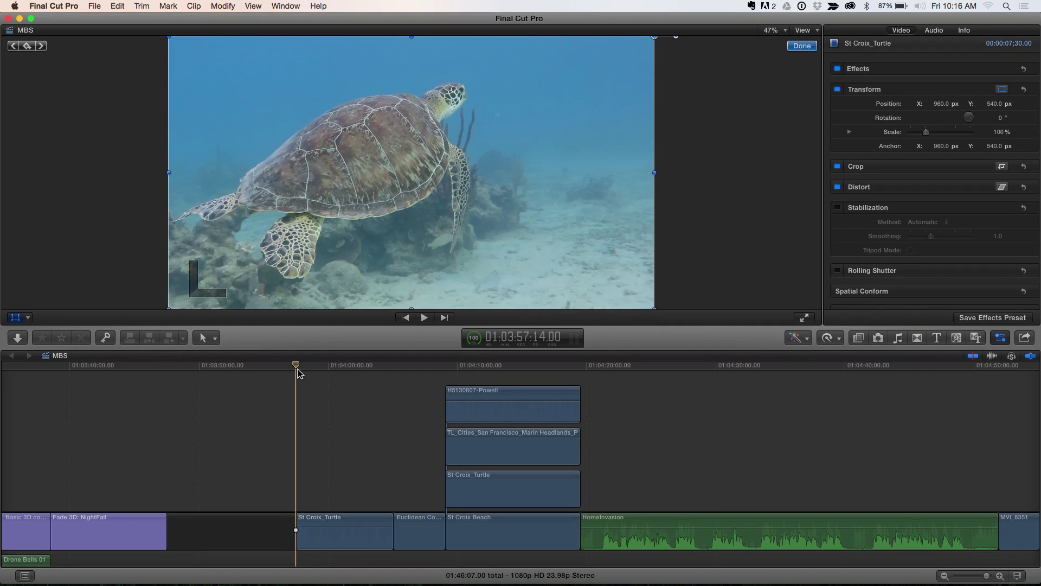
pyautogui.moveTo(297, 373); pyautogui.dragTo(300, 373)
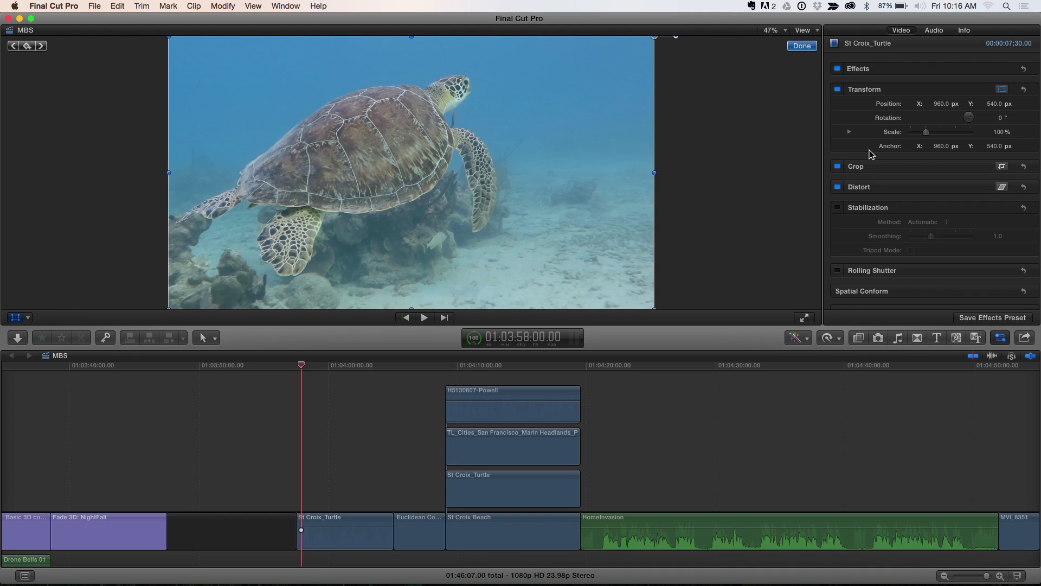
pyautogui.click(1022, 133)
pyautogui.press('Left')
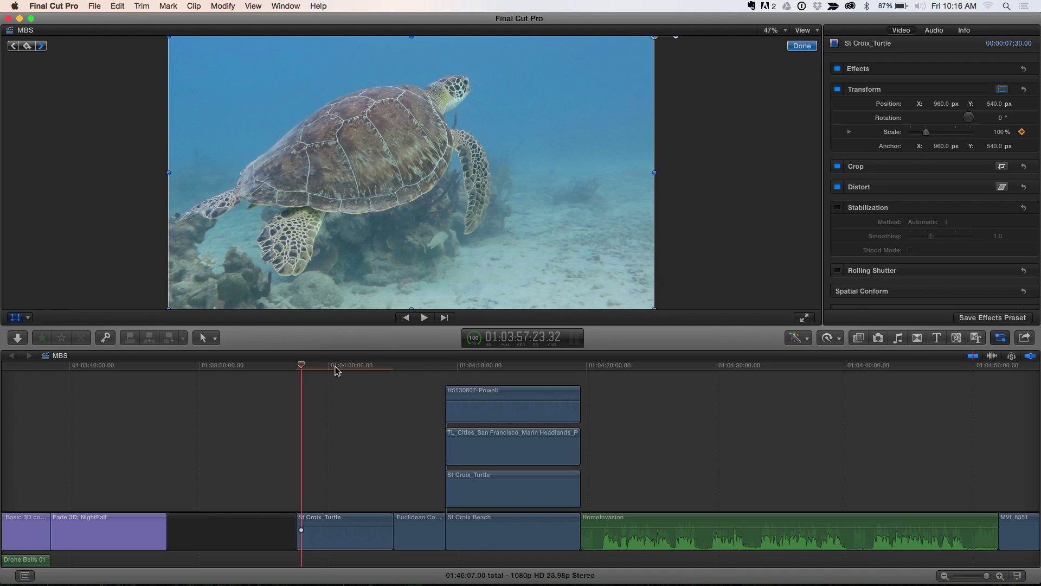
# - Animate the turtle clip's scale to 50% with a second keyframe twenty frames further on, at 01:03:58:19
pyautogui.hotkey('shift', 'Right')
pyautogui.hotkey('shift', 'Right')
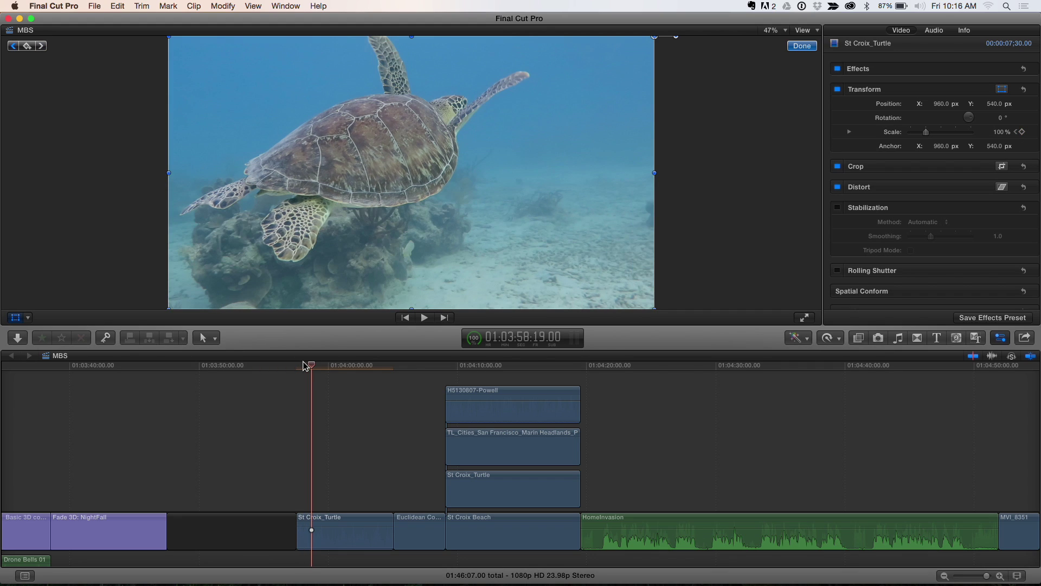
pyautogui.click(998, 133)
pyautogui.write('50')
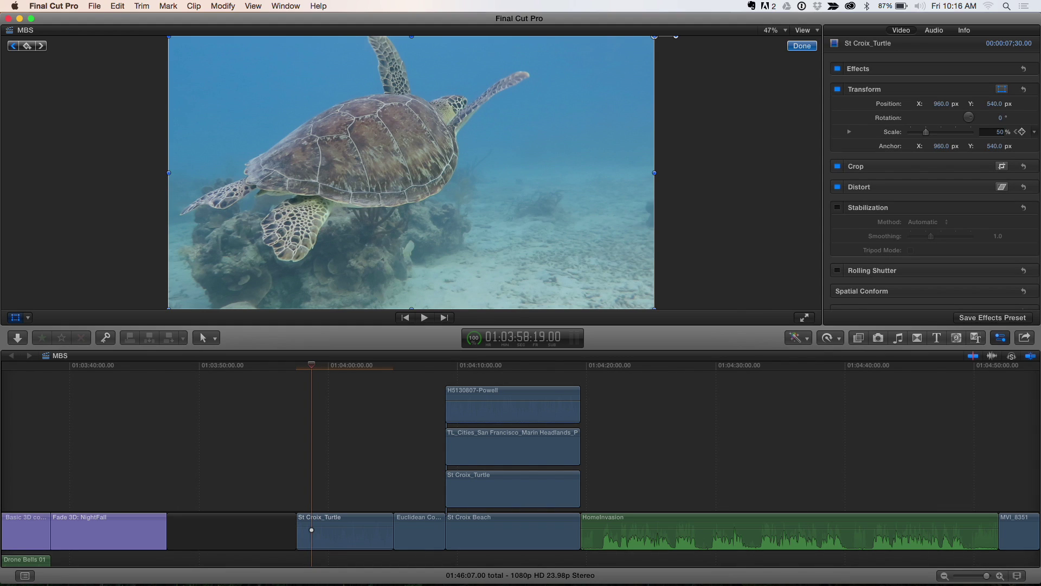
pyautogui.press('Return')
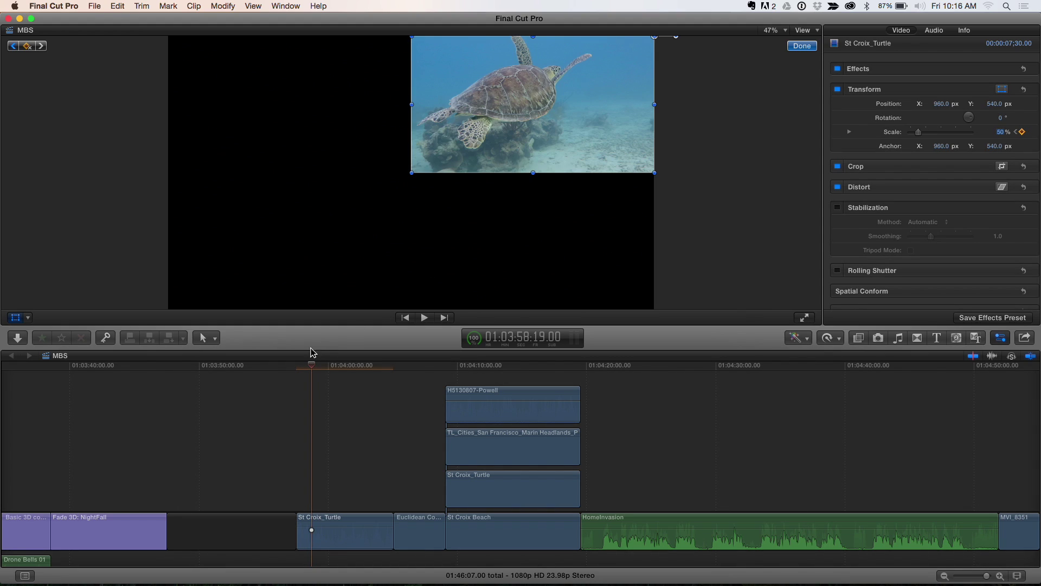
# - Play back the turtle clip from its start to check the scale animation
pyautogui.click(298, 370)
pyautogui.press('space')
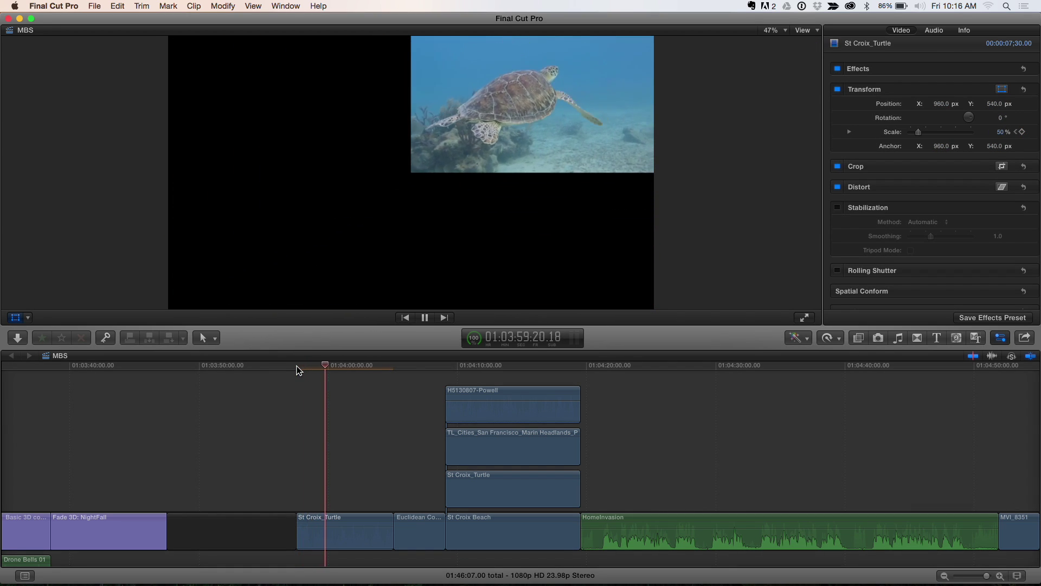
pyautogui.press('space')
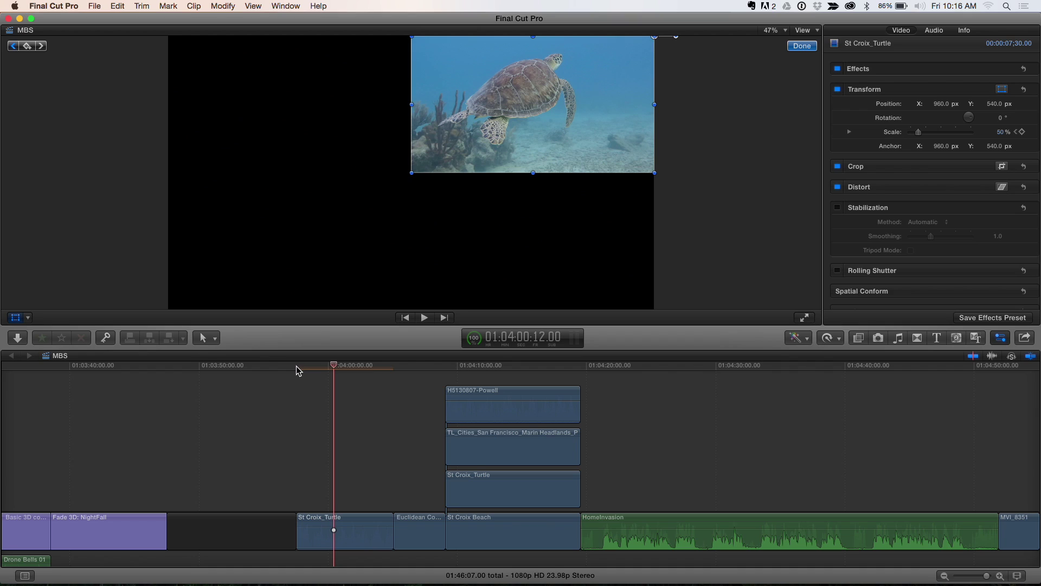
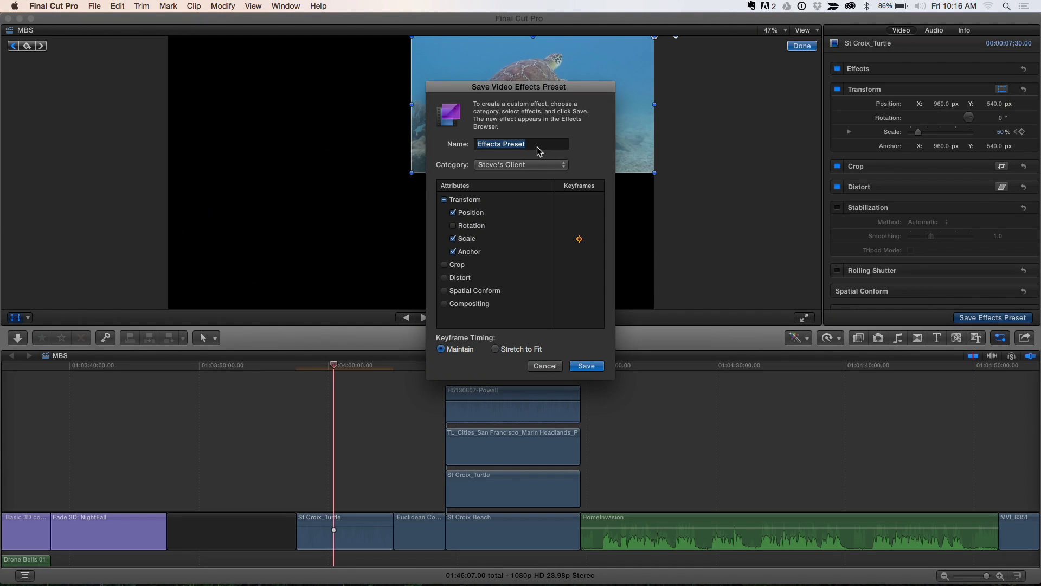
# - Save the turtle clip's position, scale and anchor settings as an effects preset named Scale Upper Right with keyframe timing set to Maintain
pyautogui.write('Scale Upper Right')
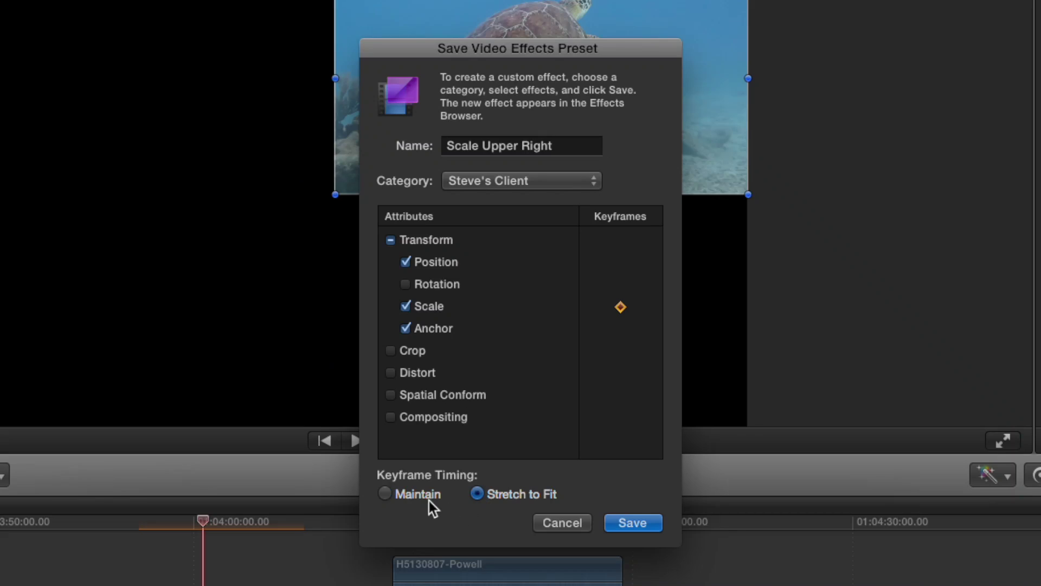
pyautogui.click(478, 492)
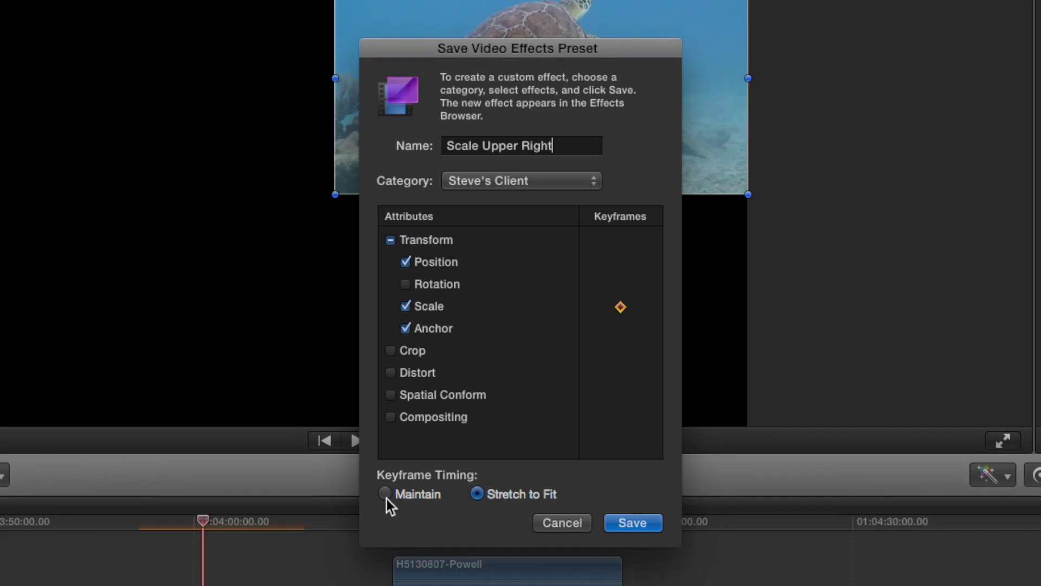
pyautogui.click(386, 498)
pyautogui.click(634, 523)
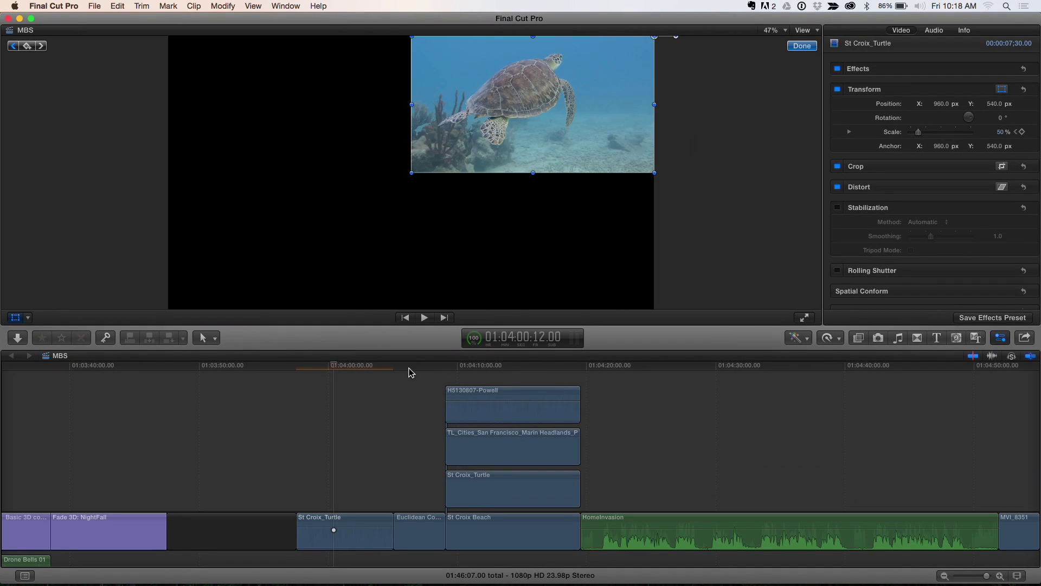
# - Display the saved custom Scale presets among the video effects and park the playhead over the stacked clips at about 01:04:14
pyautogui.click(486, 376)
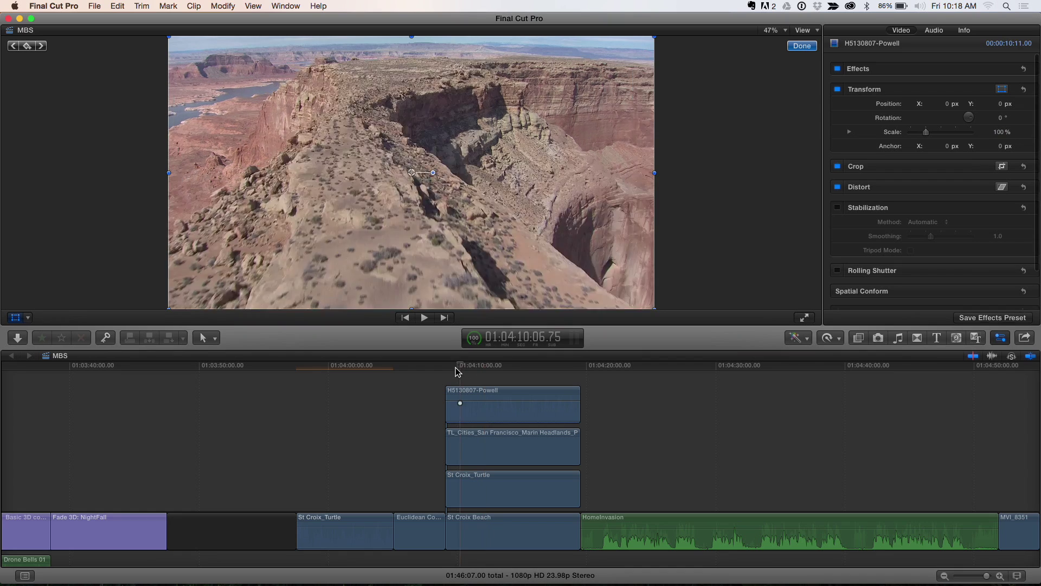
pyautogui.click(859, 338)
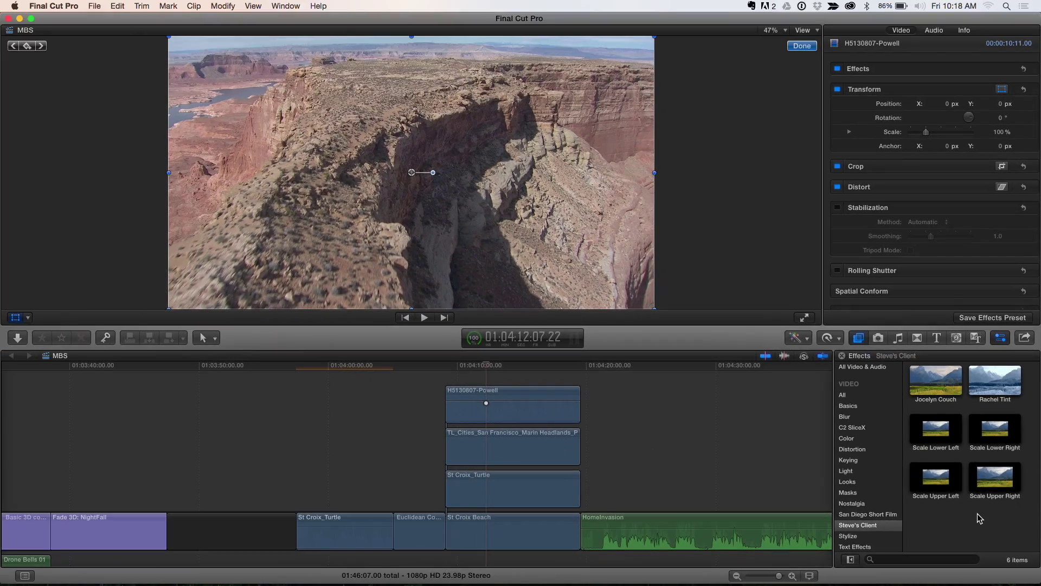
pyautogui.click(476, 368)
pyautogui.moveTo(494, 374); pyautogui.dragTo(509, 372)
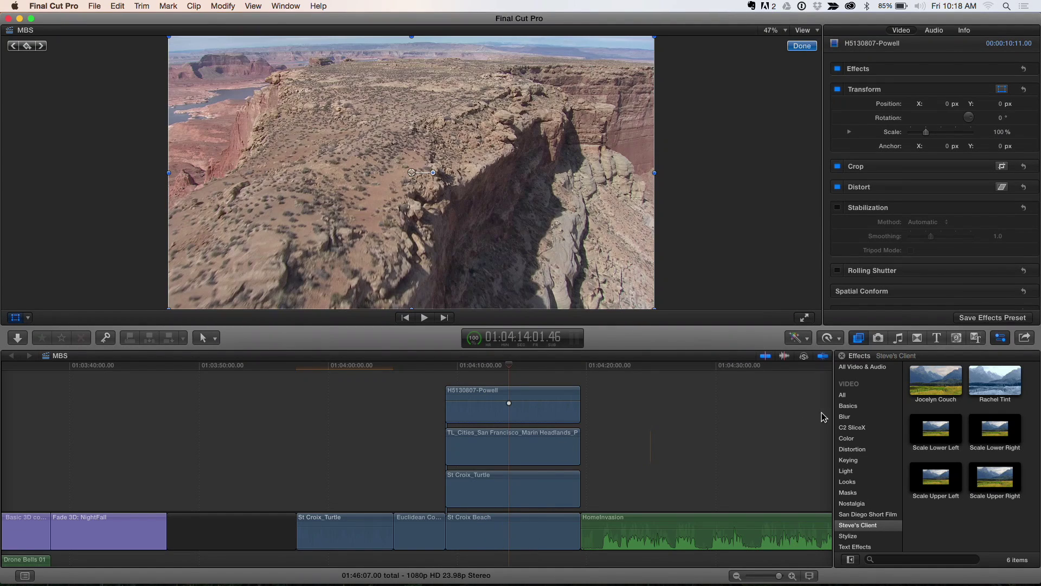
# - Apply Scale Lower Left to St Croix Beach, Scale Lower Right to the stacked turtle, Scale Upper Left to San Francisco and Scale Upper Right to H5130807-Powell
pyautogui.click(941, 436)
pyautogui.moveTo(938, 434); pyautogui.dragTo(536, 530)
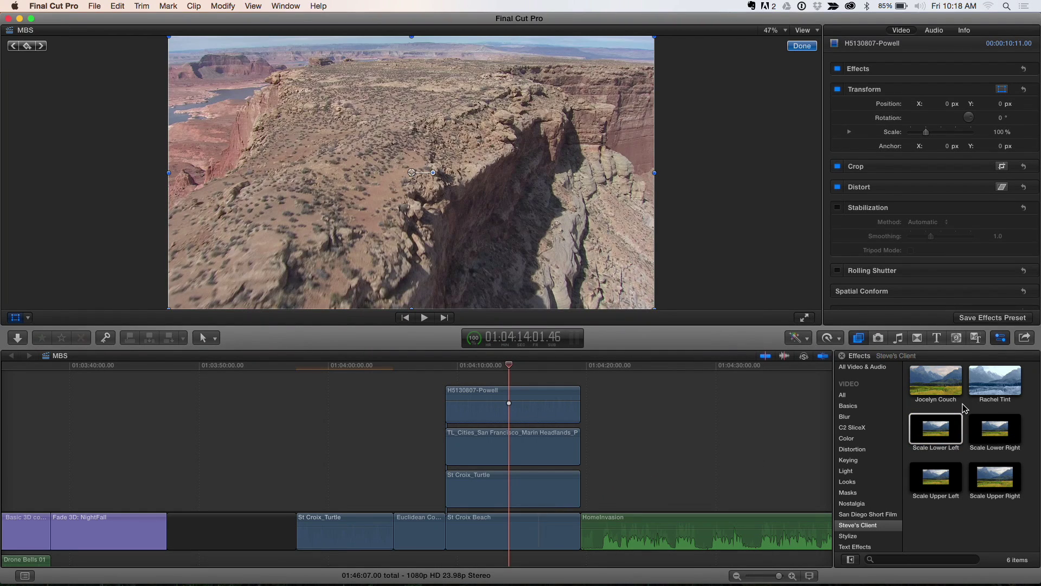
pyautogui.moveTo(1009, 434); pyautogui.dragTo(546, 507)
pyautogui.moveTo(942, 484); pyautogui.dragTo(555, 465)
pyautogui.moveTo(1003, 479); pyautogui.dragTo(443, 365)
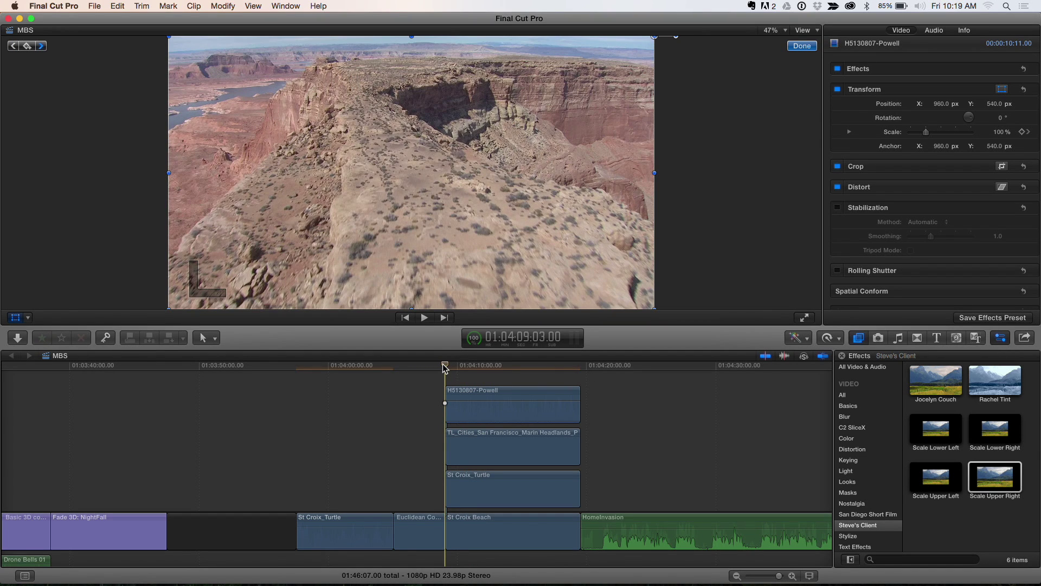
# - Play the four stacked clips from their start and replay them to check the animated four-way split screen
pyautogui.press('space')
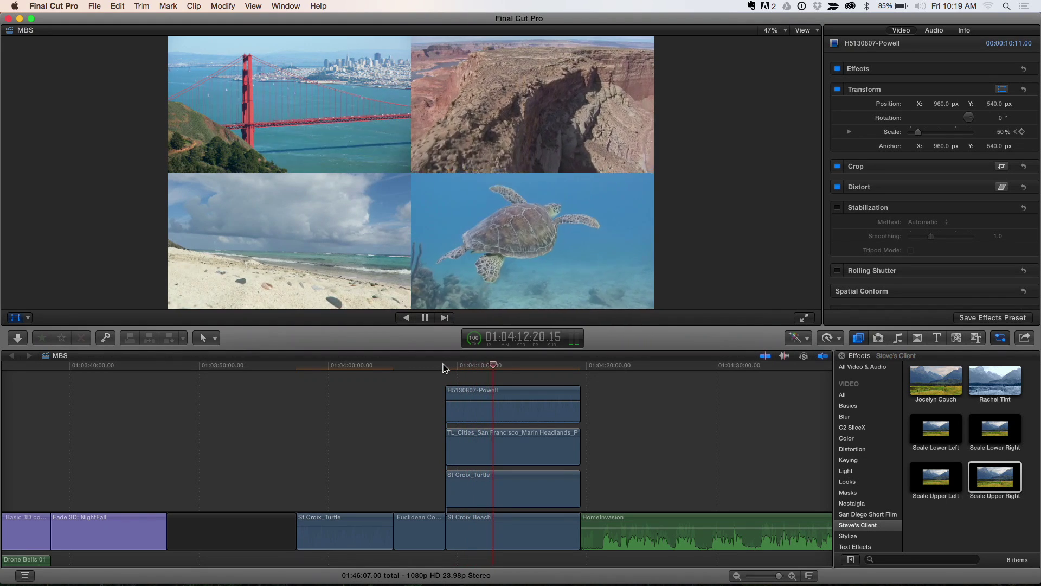
pyautogui.press('space')
pyautogui.hotkey('shift', 't')
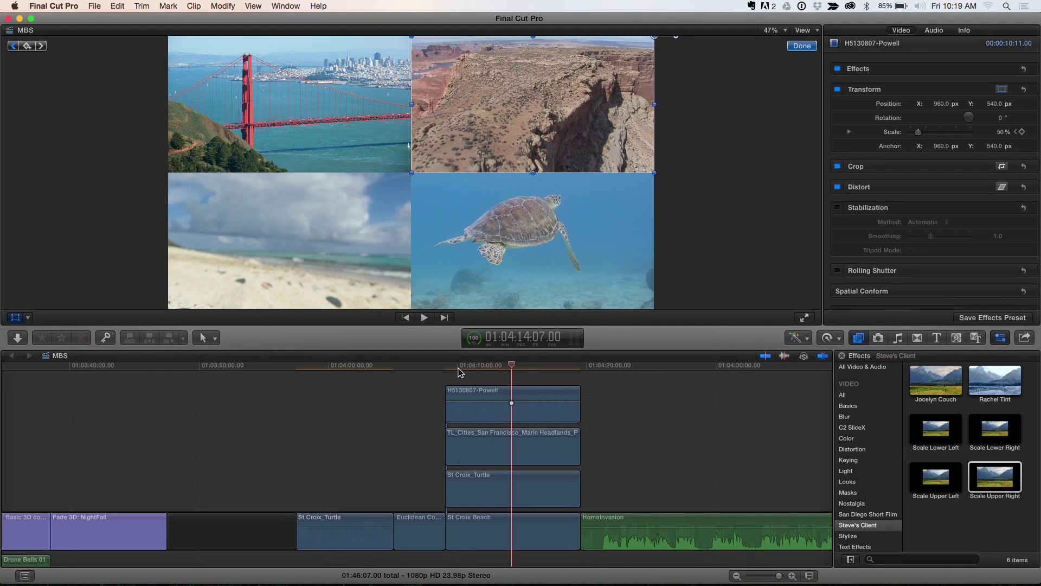
pyautogui.click(443, 367)
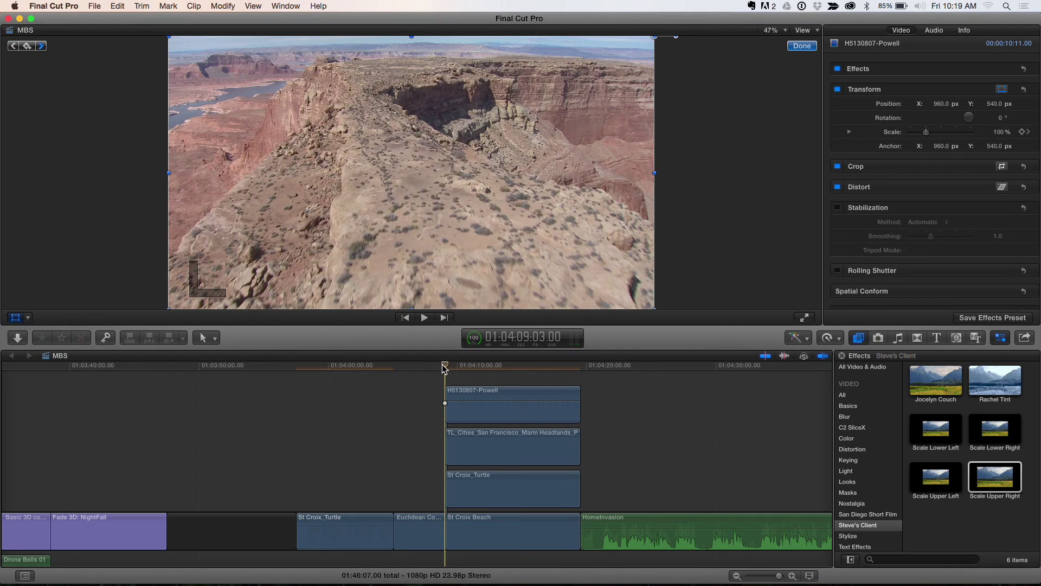
pyautogui.press('space')
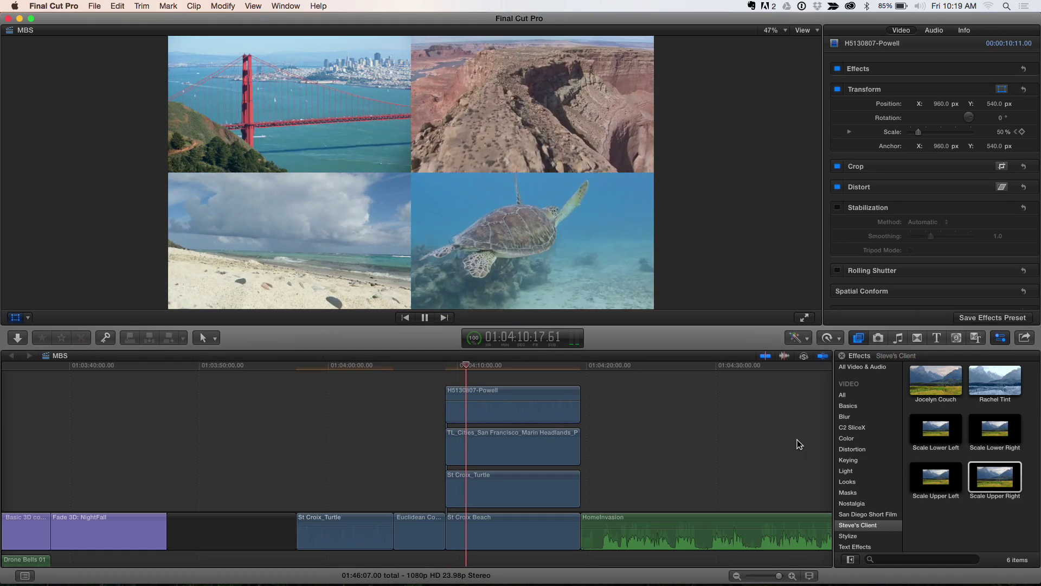